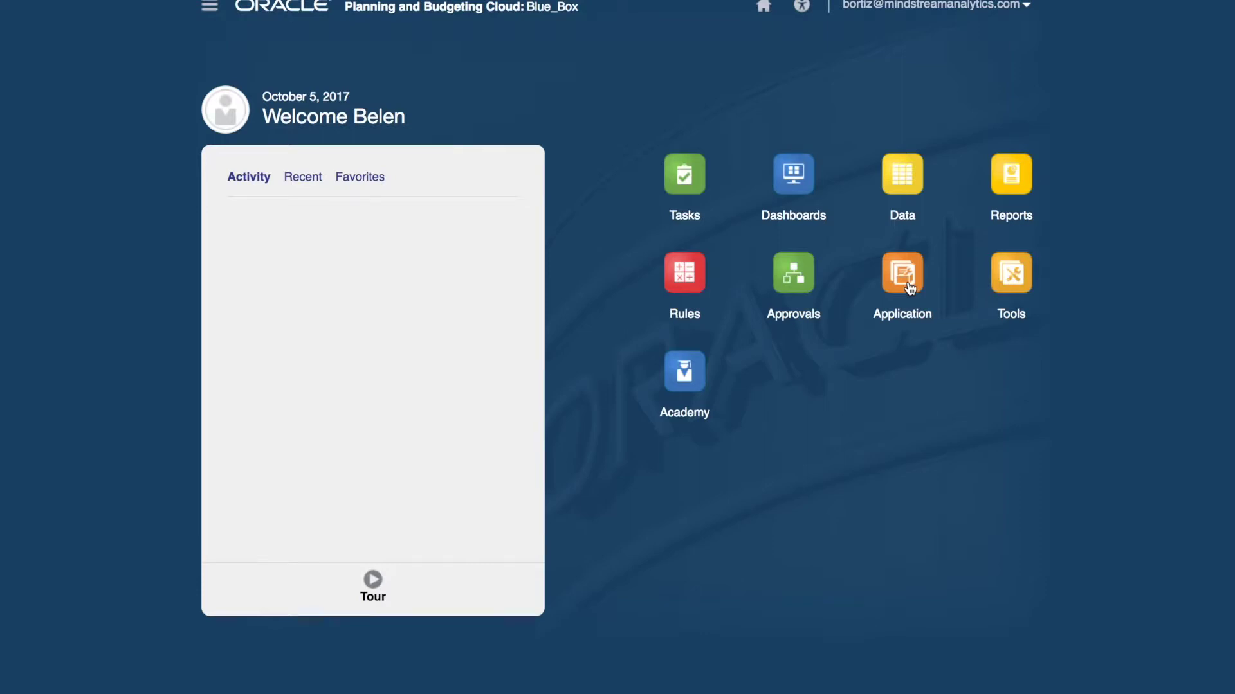
# From the application Overview, create a new Refresh Database definition for Blue_Box.
pyautogui.click(908, 284)
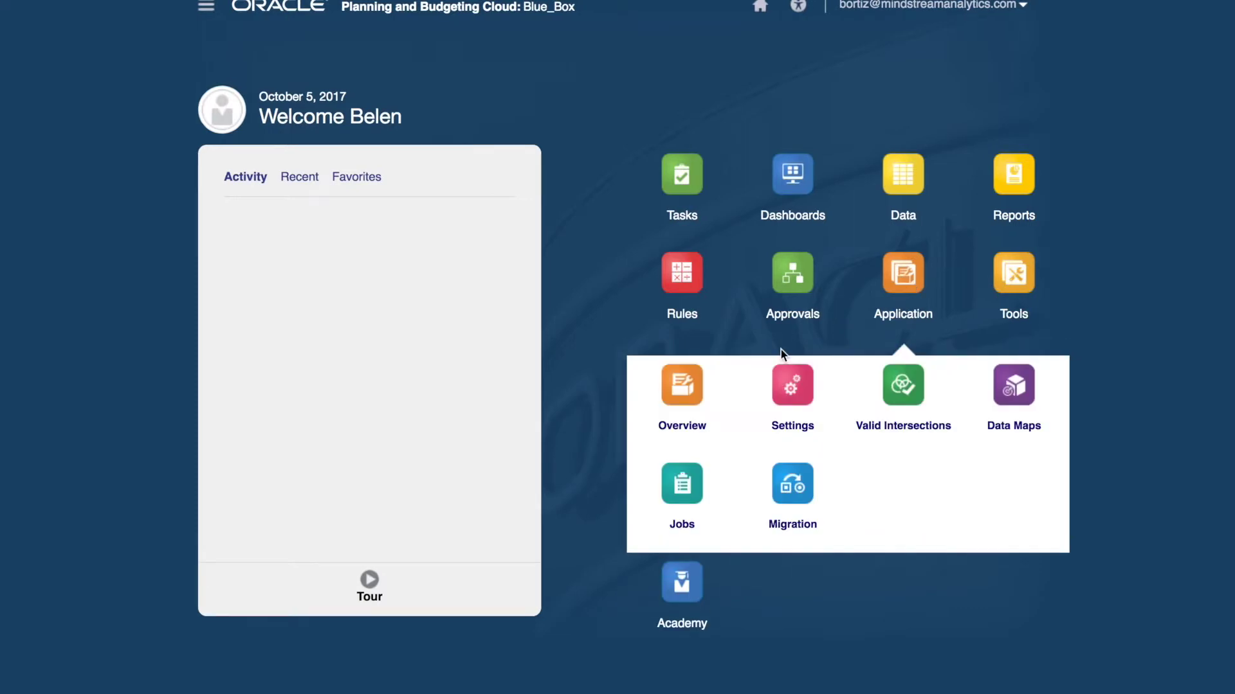
pyautogui.click(700, 387)
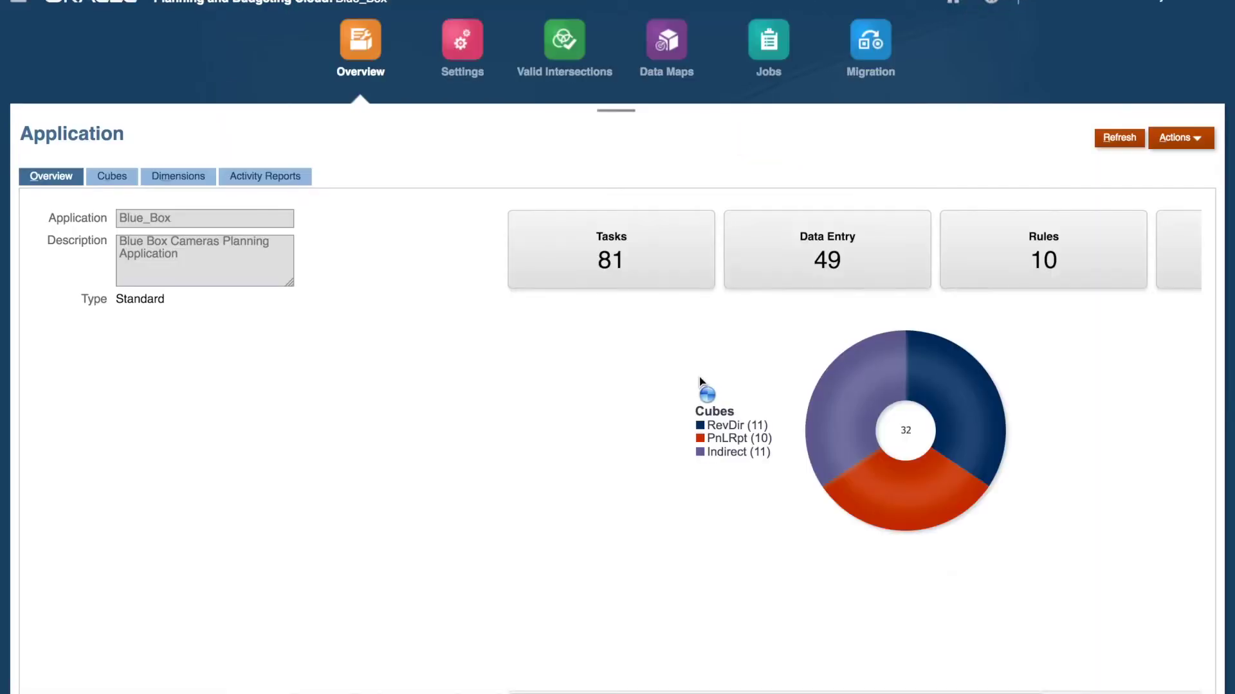
pyautogui.click(1160, 142)
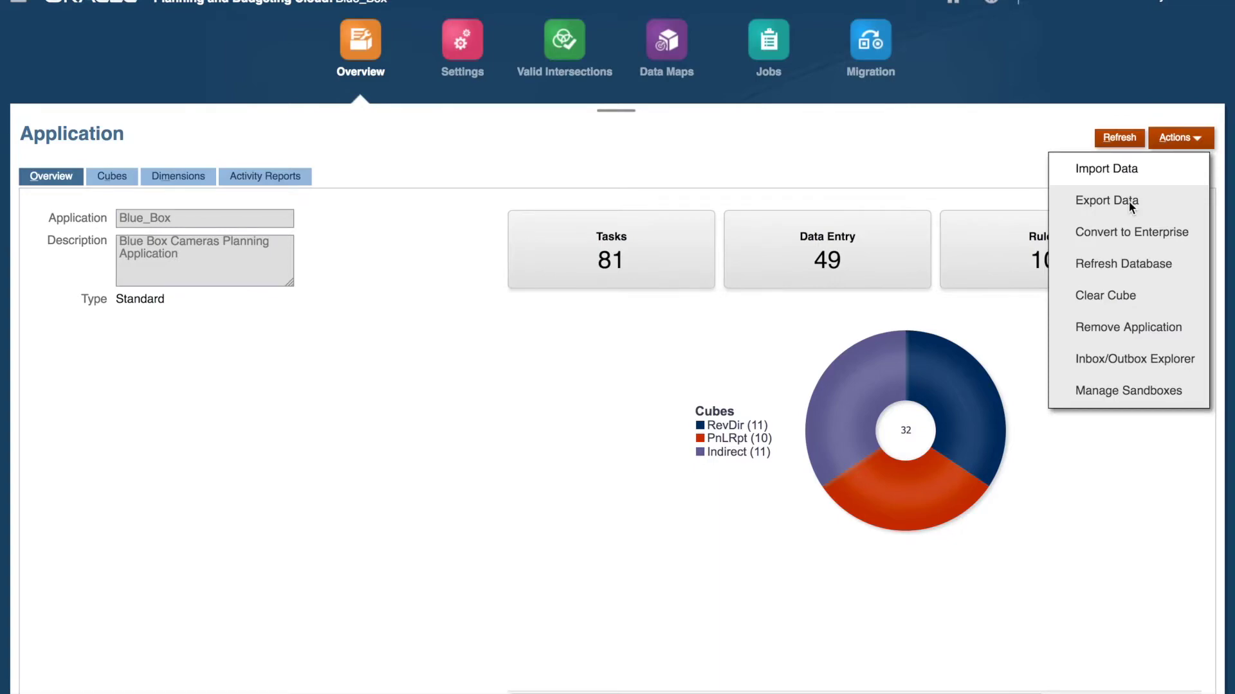
pyautogui.click(1113, 259)
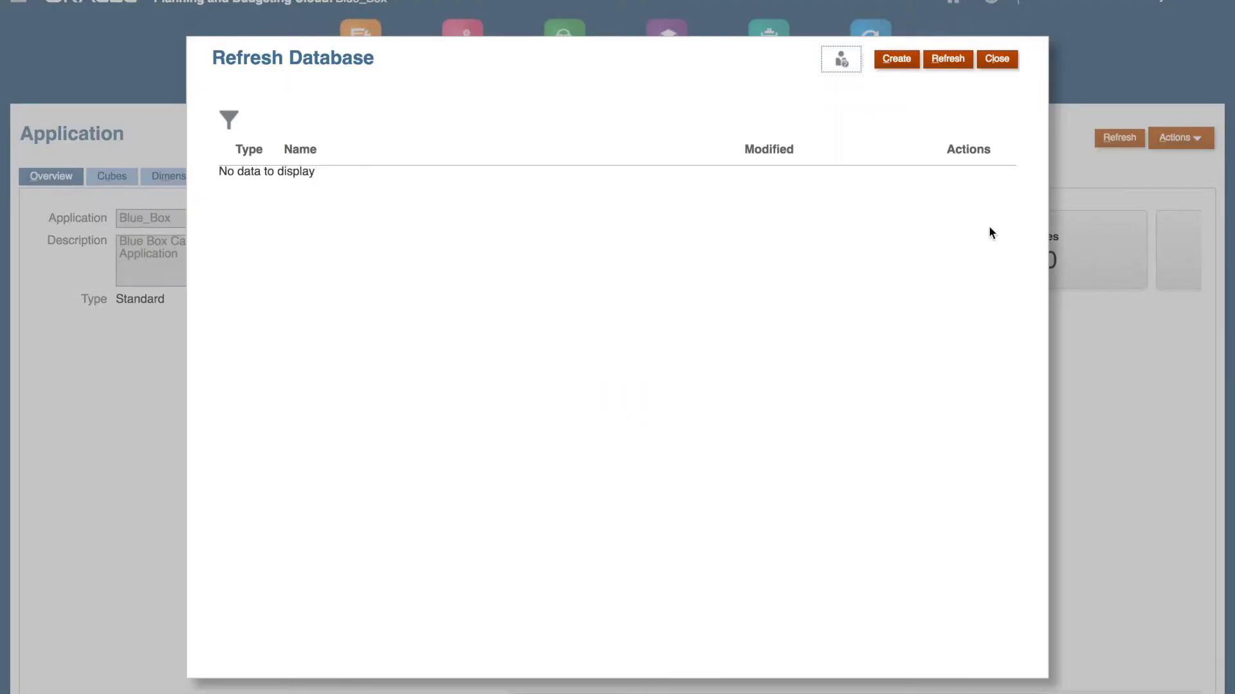
pyautogui.click(899, 61)
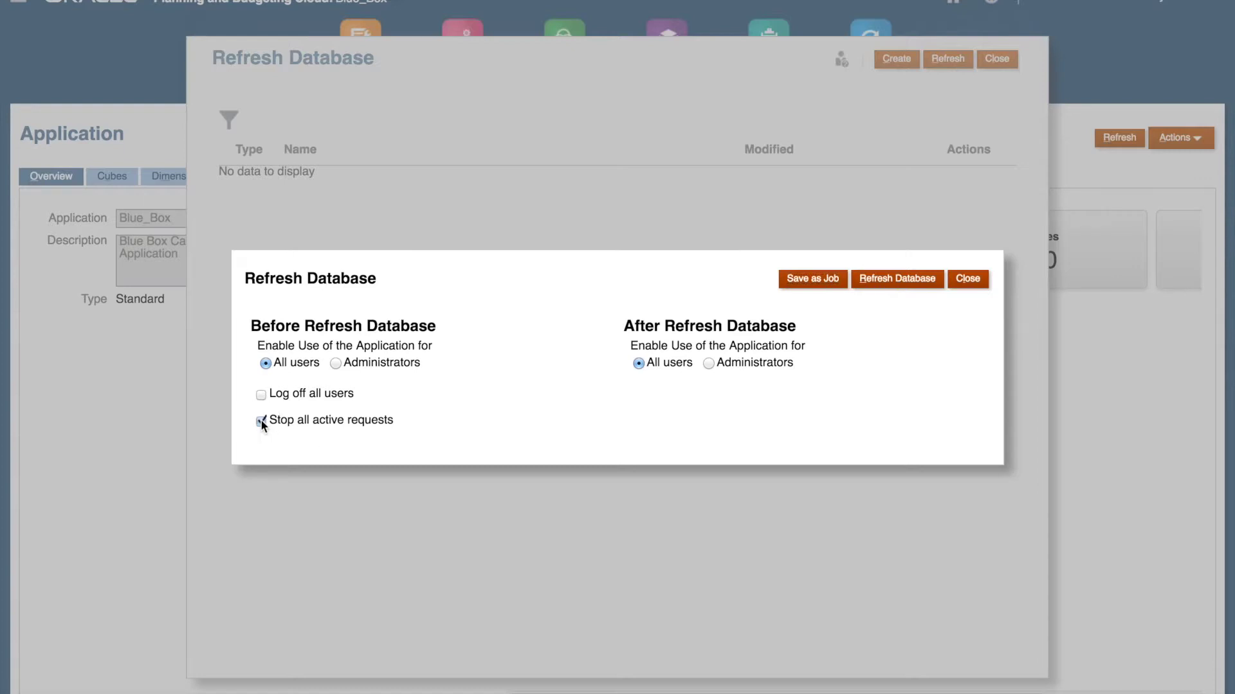
# Allow only administrators before the refresh, save it as job 'AppRefresh', and reload the job list.
pyautogui.click(336, 363)
pyautogui.click(815, 281)
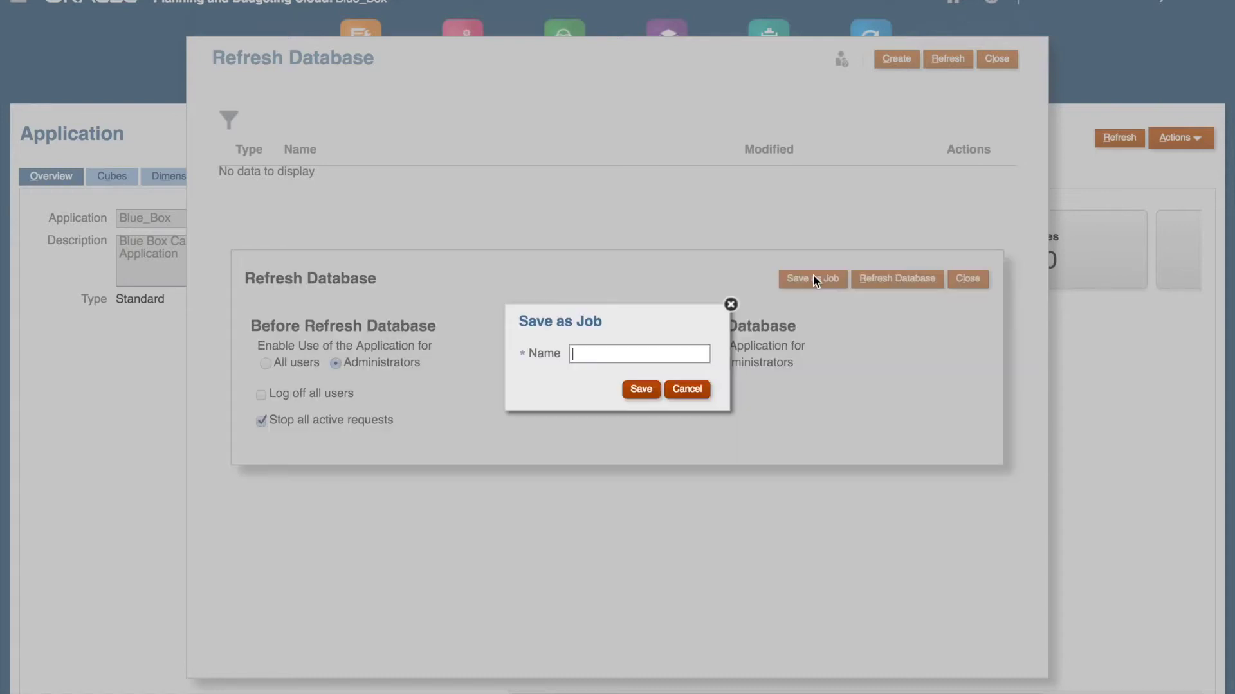
pyautogui.write('App')
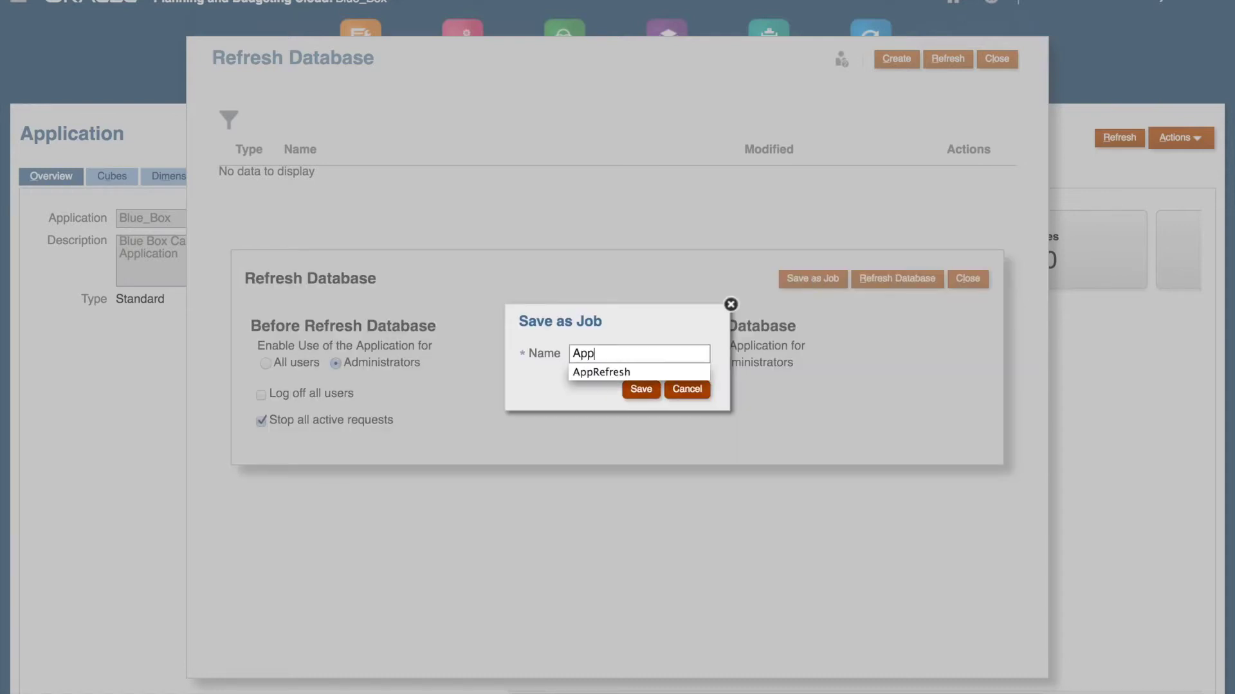
pyautogui.click(593, 371)
pyautogui.click(641, 389)
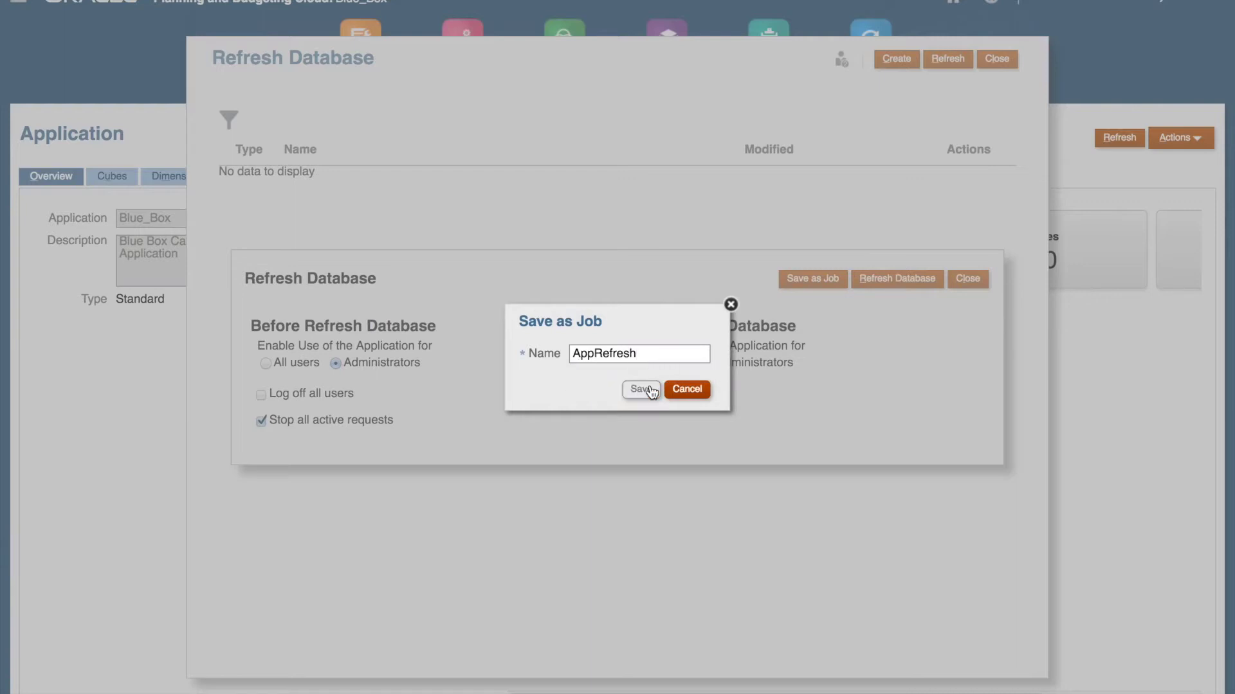
pyautogui.click(656, 191)
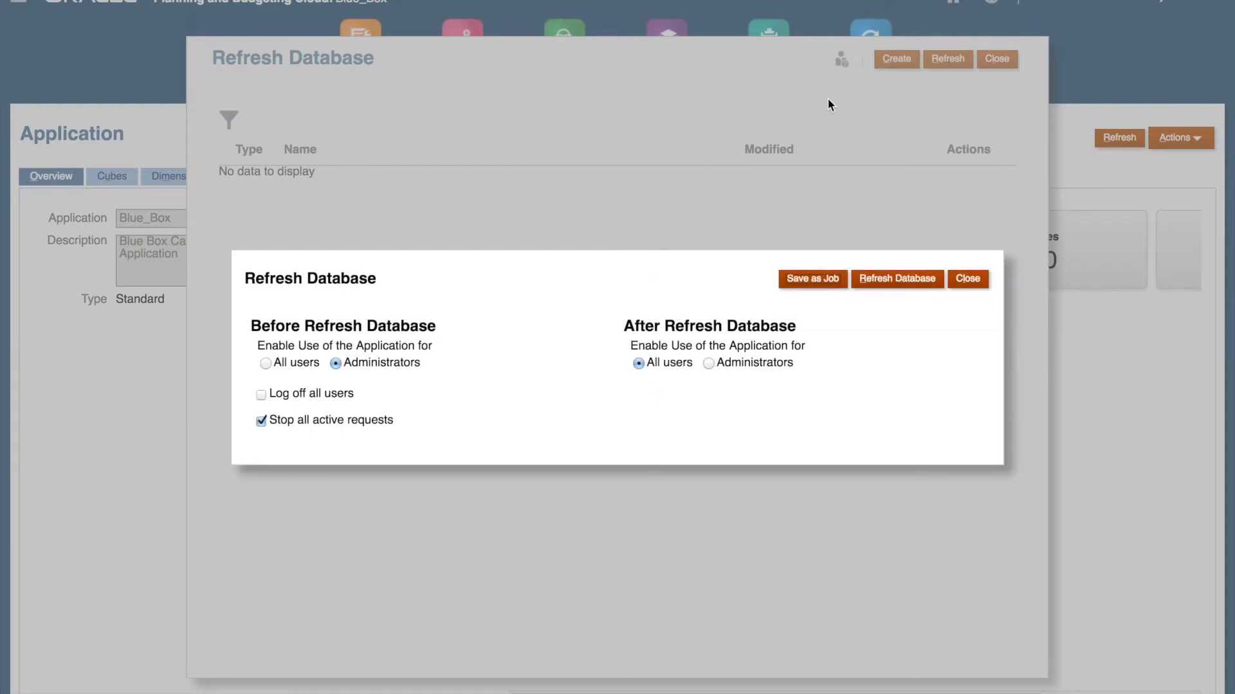
pyautogui.click(979, 280)
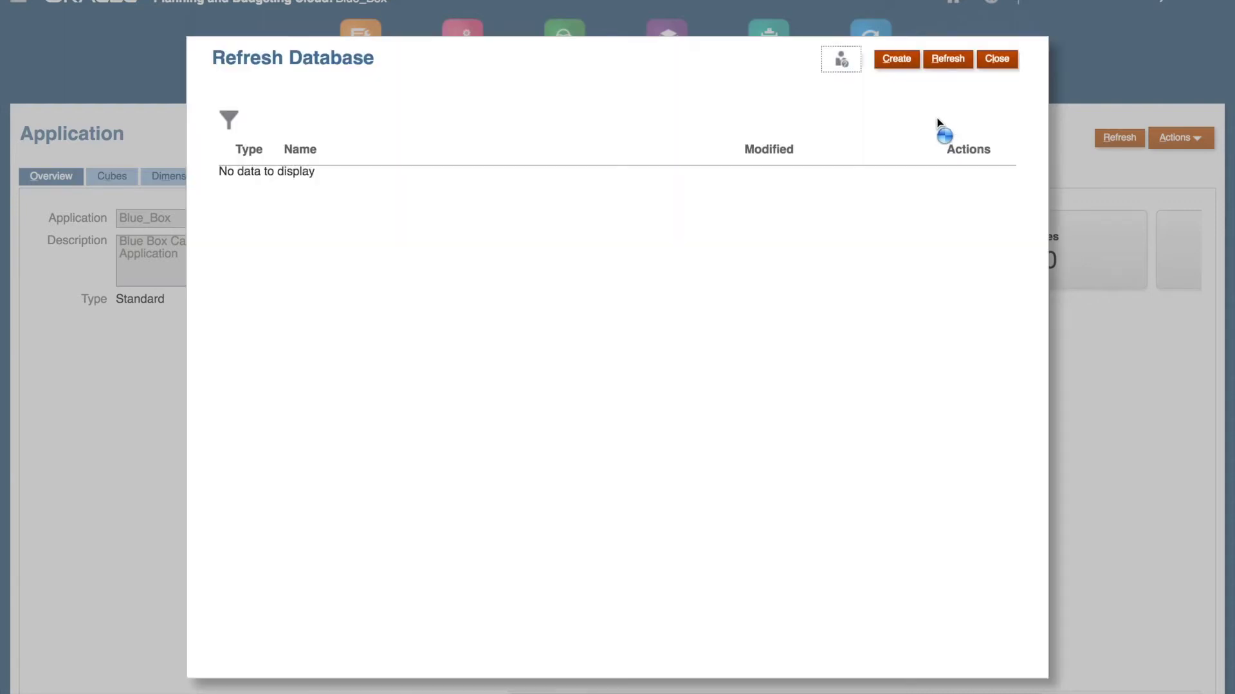
pyautogui.click(949, 61)
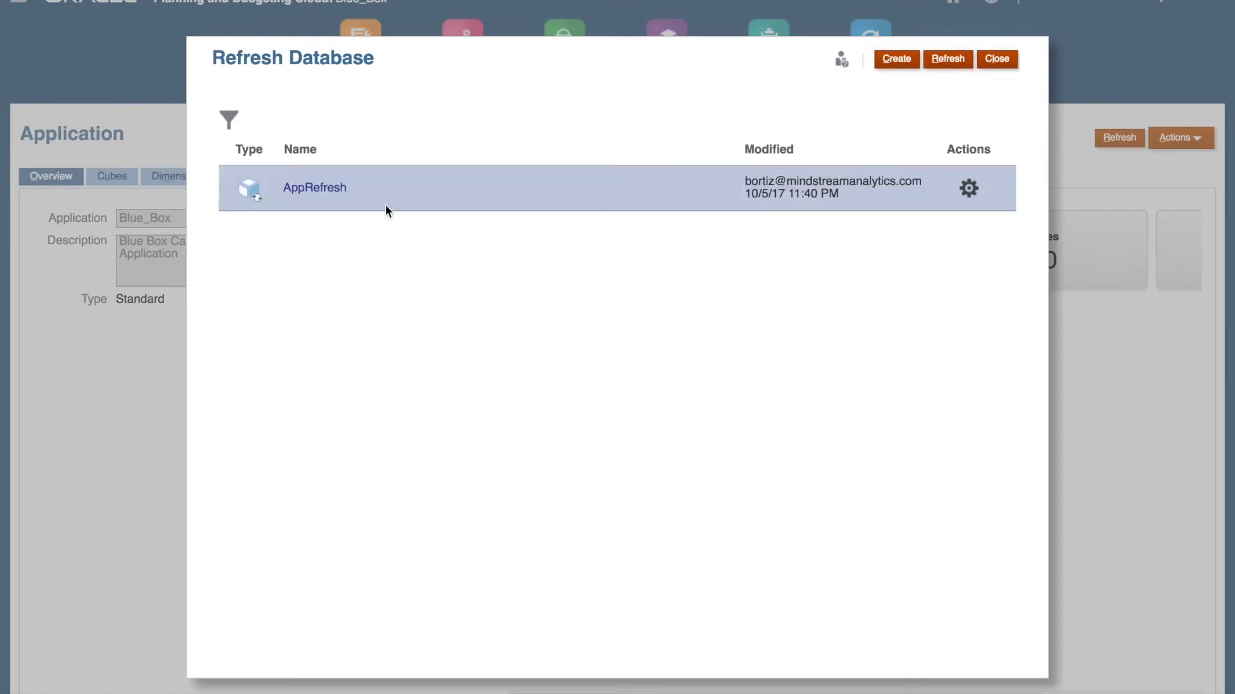
# On the Jobs page, begin scheduling a new Refresh Database job.
pyautogui.click(996, 59)
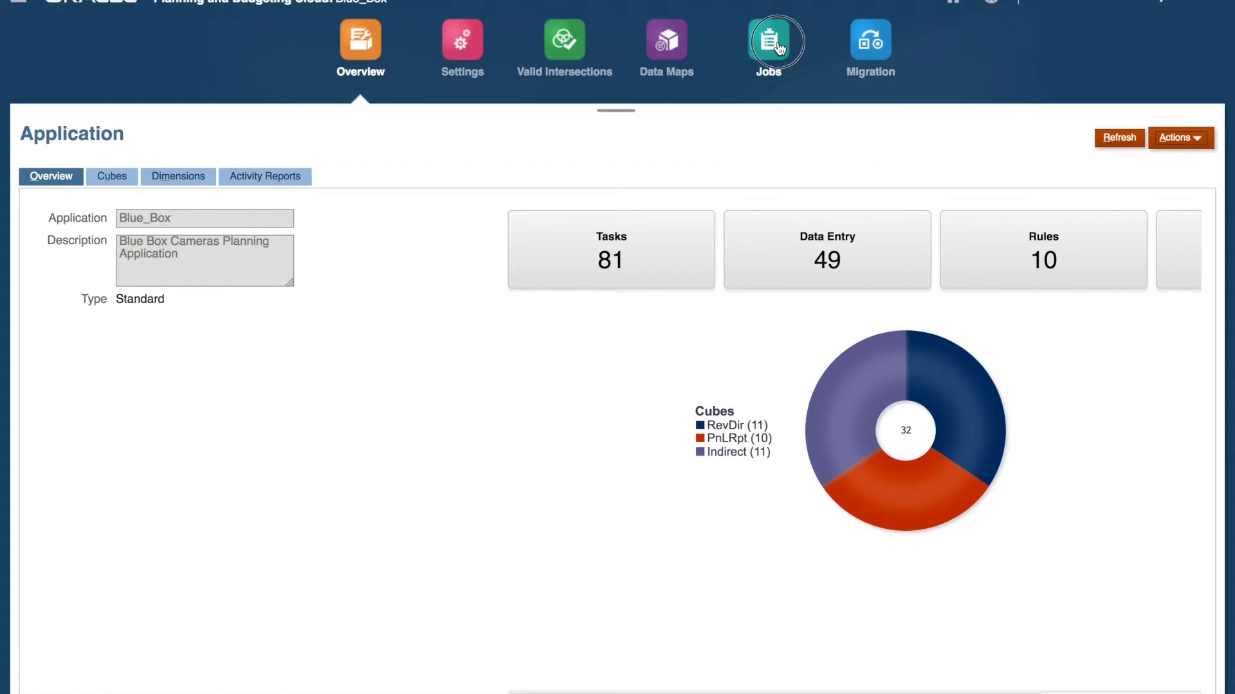
pyautogui.click(777, 44)
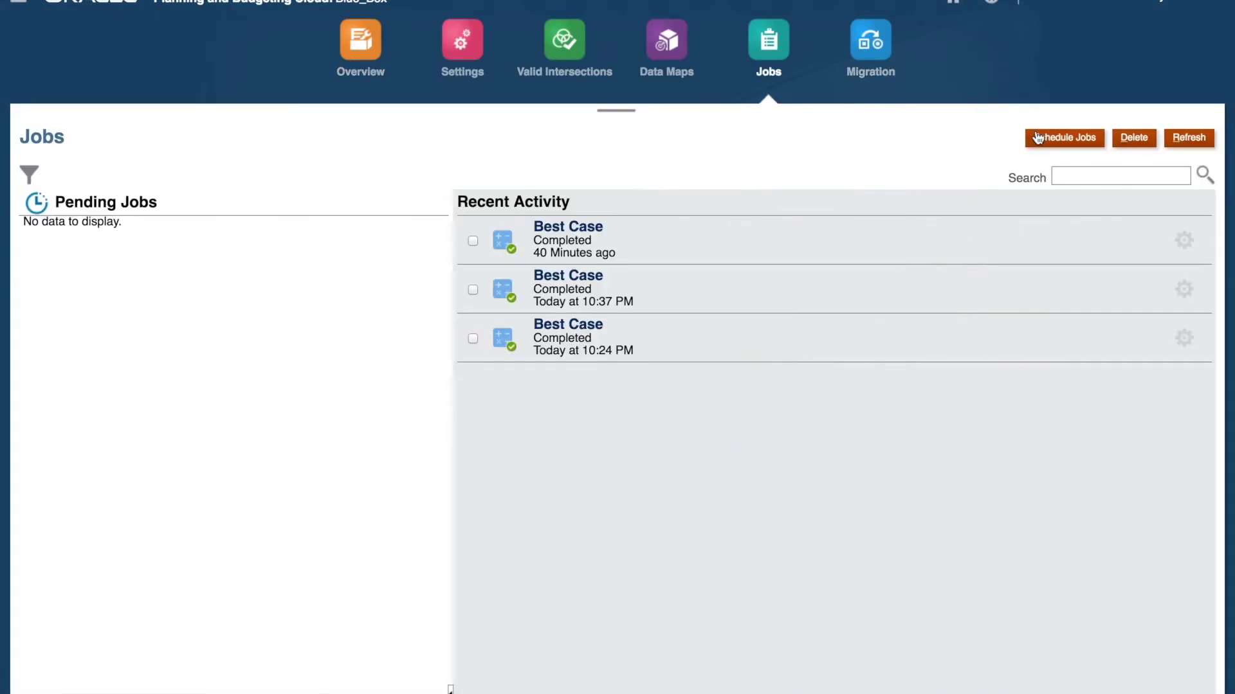
pyautogui.click(1038, 136)
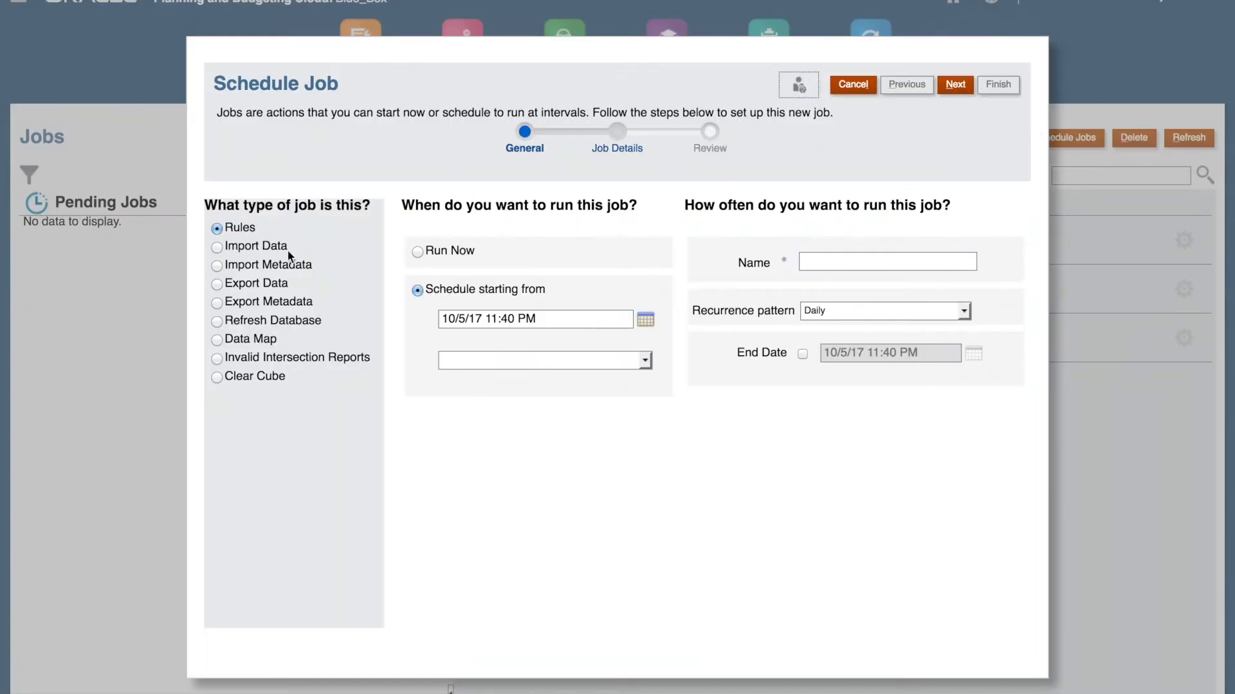
pyautogui.click(247, 320)
# Set the schedule's start time to 10/5/17 11:43 PM.
pyautogui.click(646, 321)
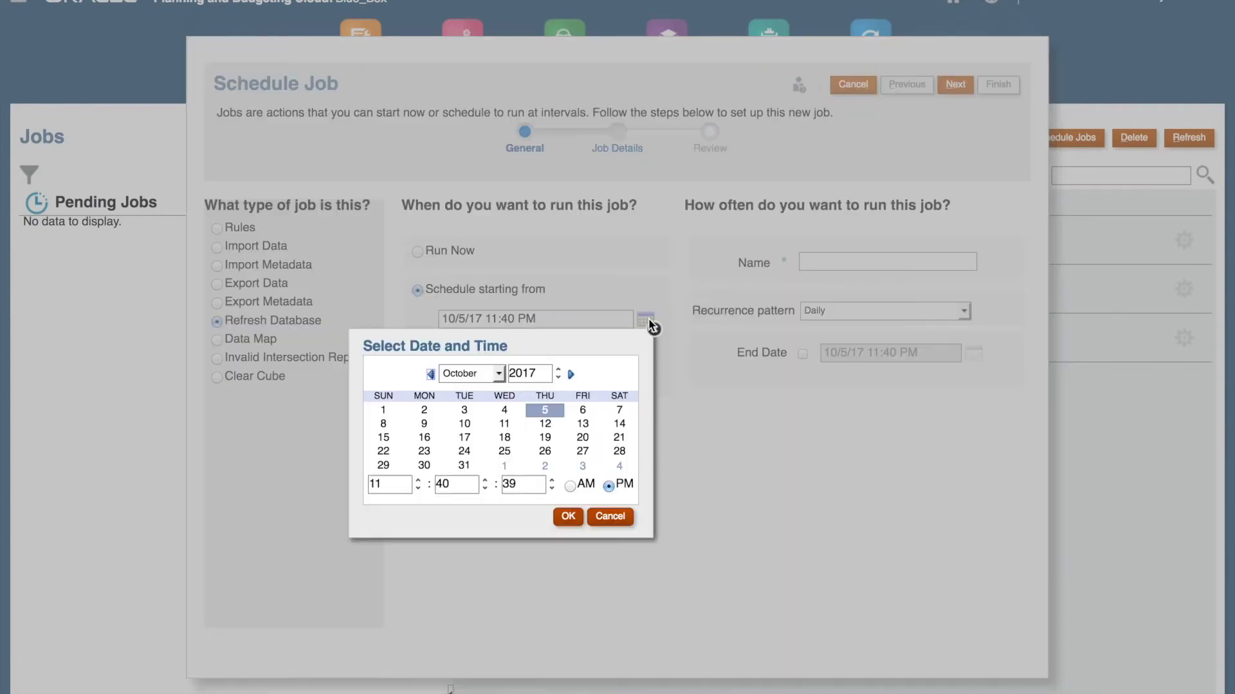
pyautogui.click(464, 482)
pyautogui.press('BackSpace')
pyautogui.write('3')
pyautogui.click(569, 517)
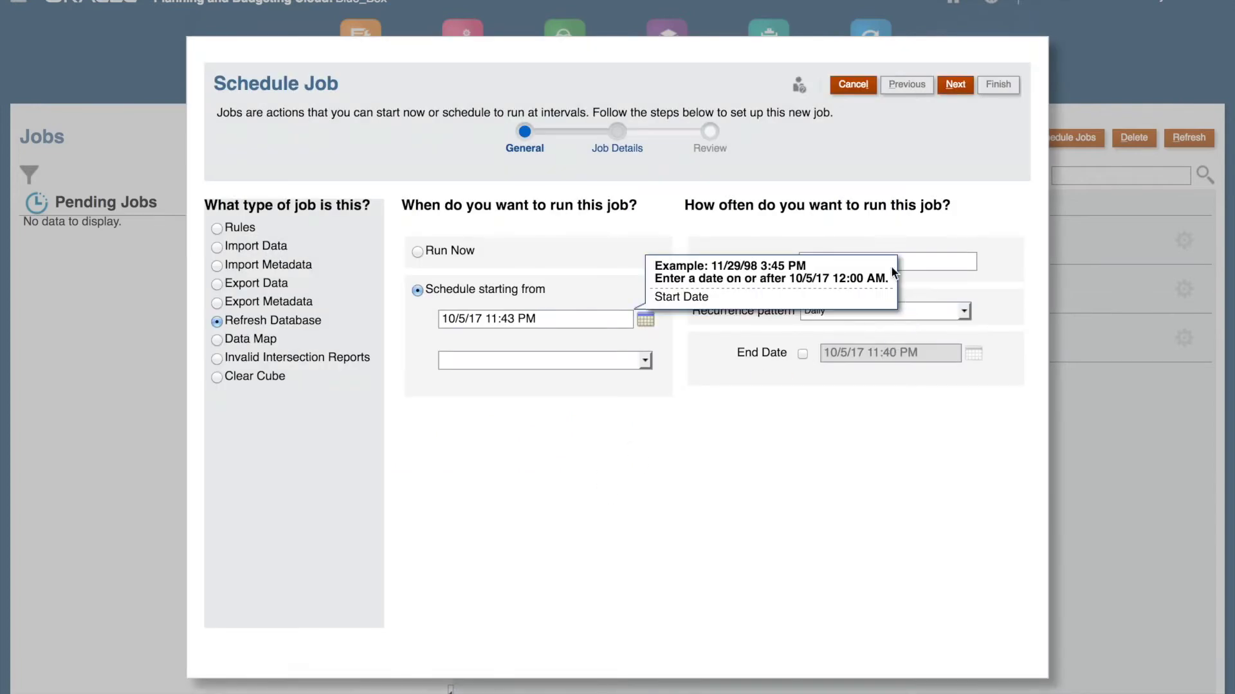
# Name the daily schedule 'Refresh Daily'.
pyautogui.click(925, 261)
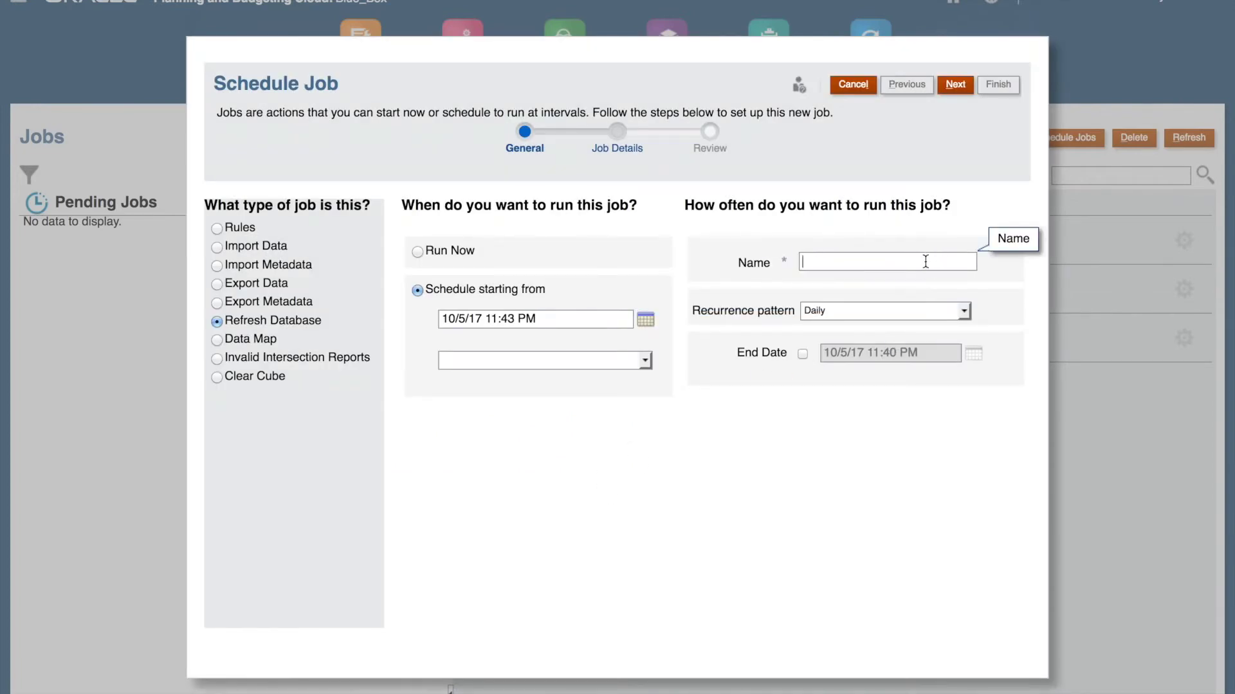
pyautogui.write('Refres')
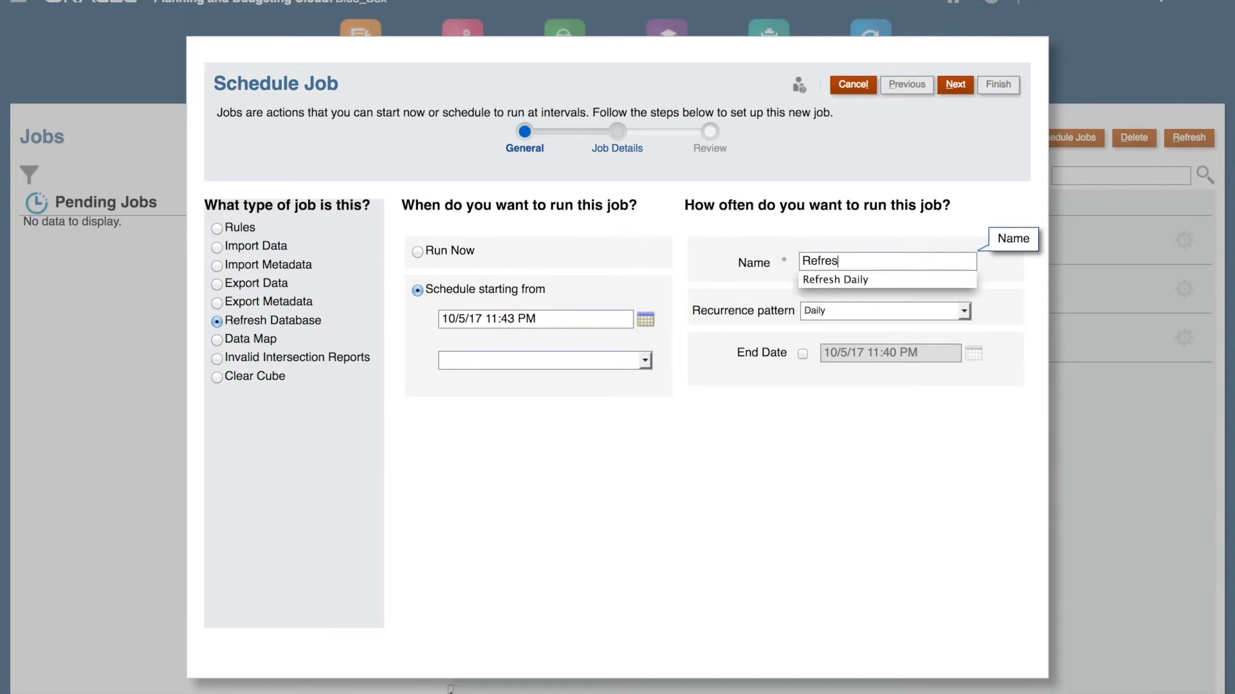
pyautogui.click(923, 280)
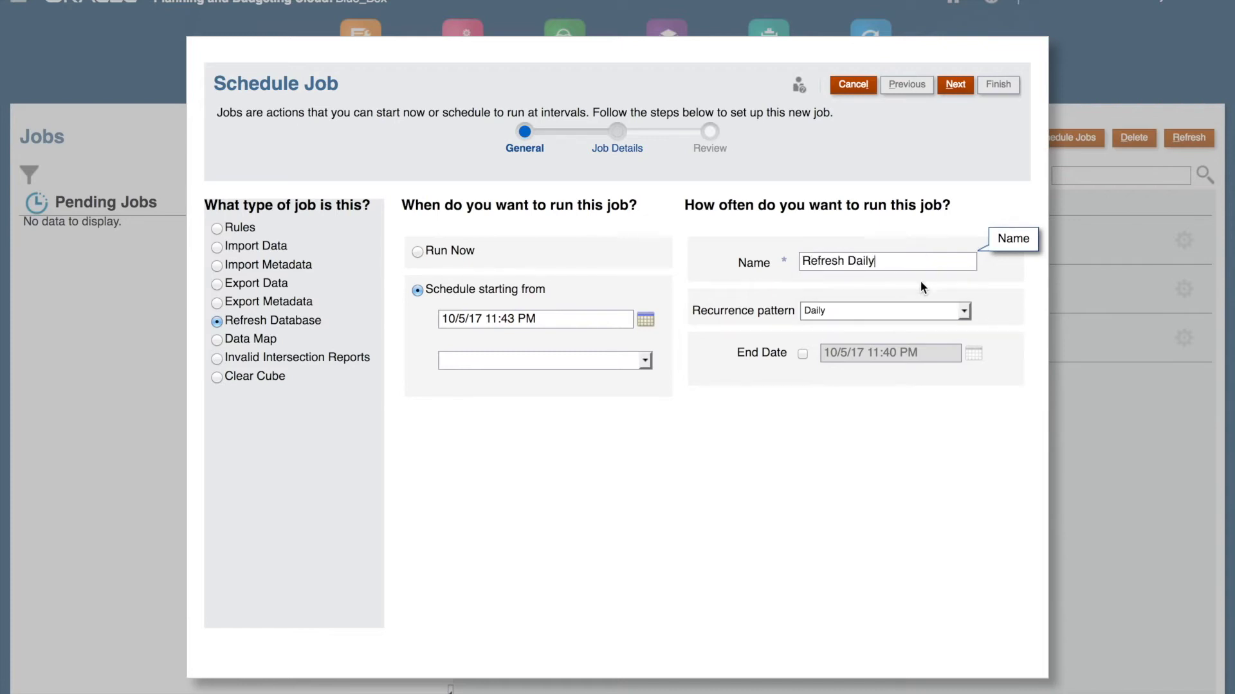
# Choose AppRefresh as the job for Refresh Daily, review, and finish the schedule.
pyautogui.click(941, 90)
pyautogui.click(298, 287)
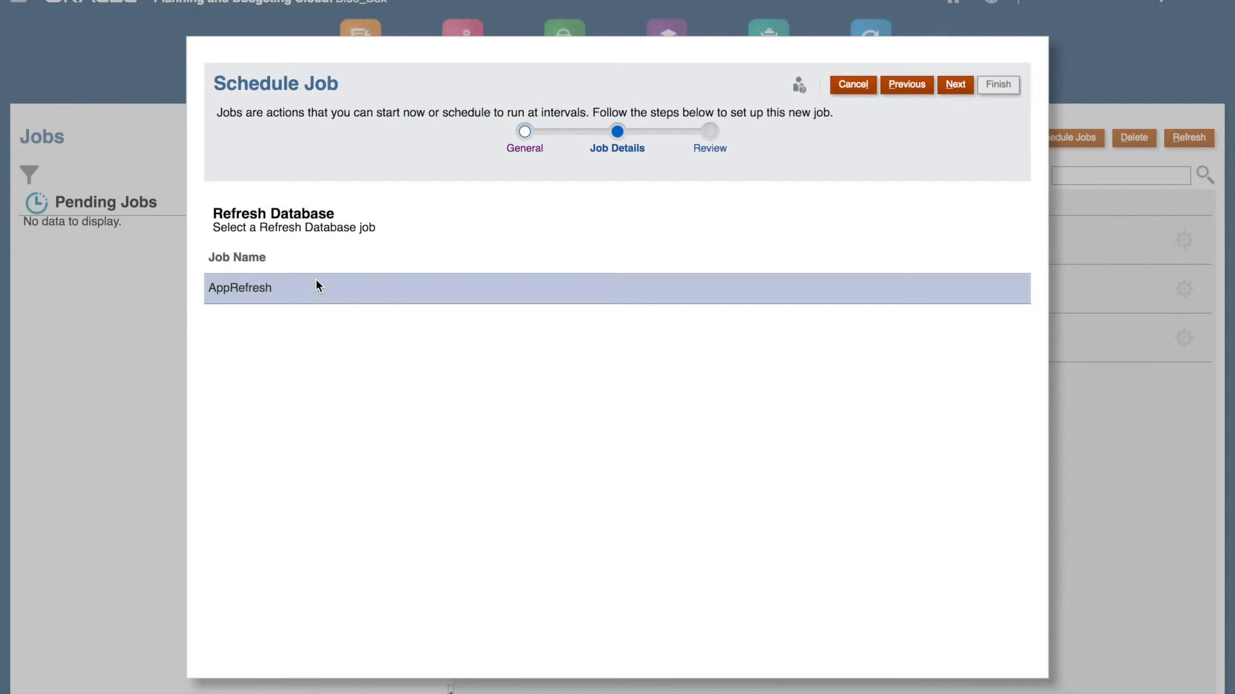
pyautogui.click(955, 89)
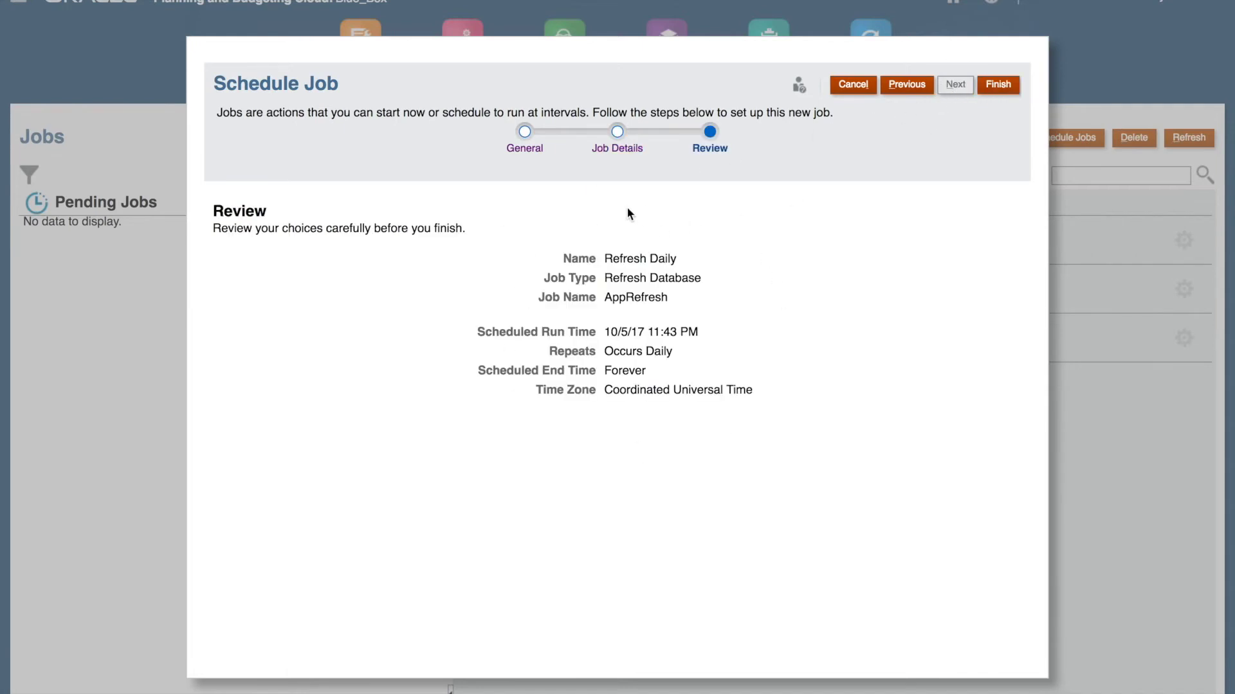
pyautogui.click(998, 85)
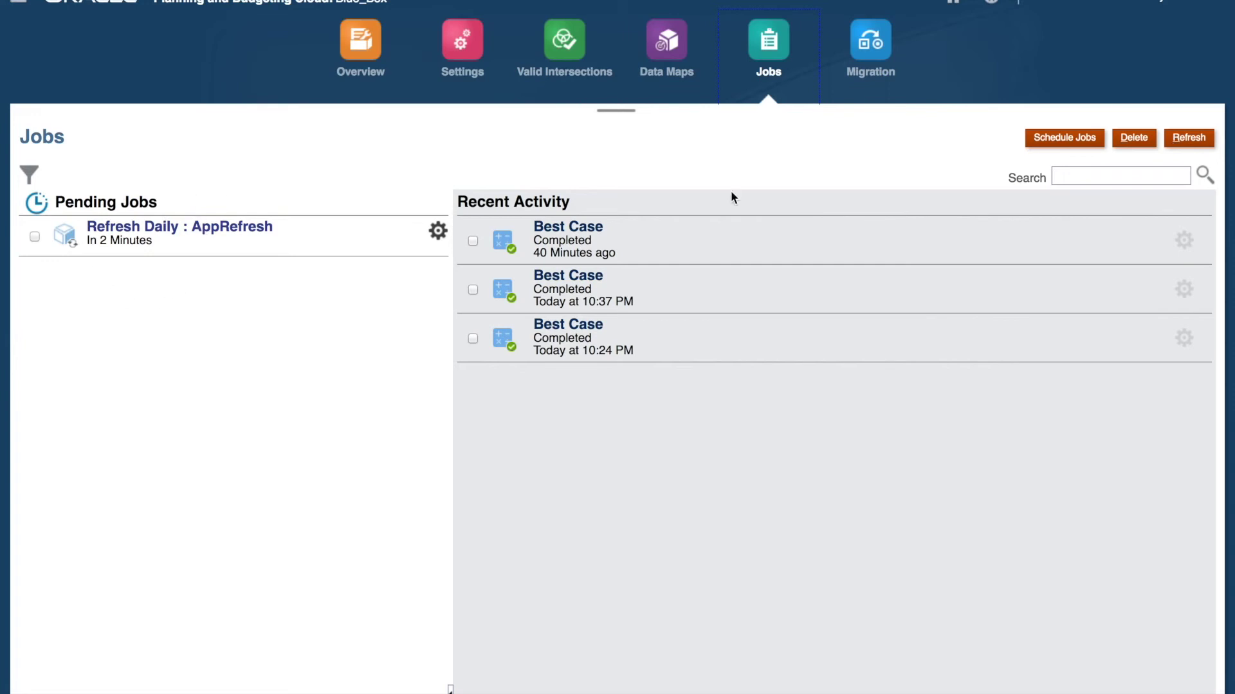
# Reload the job lists and view the Completed details of the Refresh Daily run.
pyautogui.click(1205, 142)
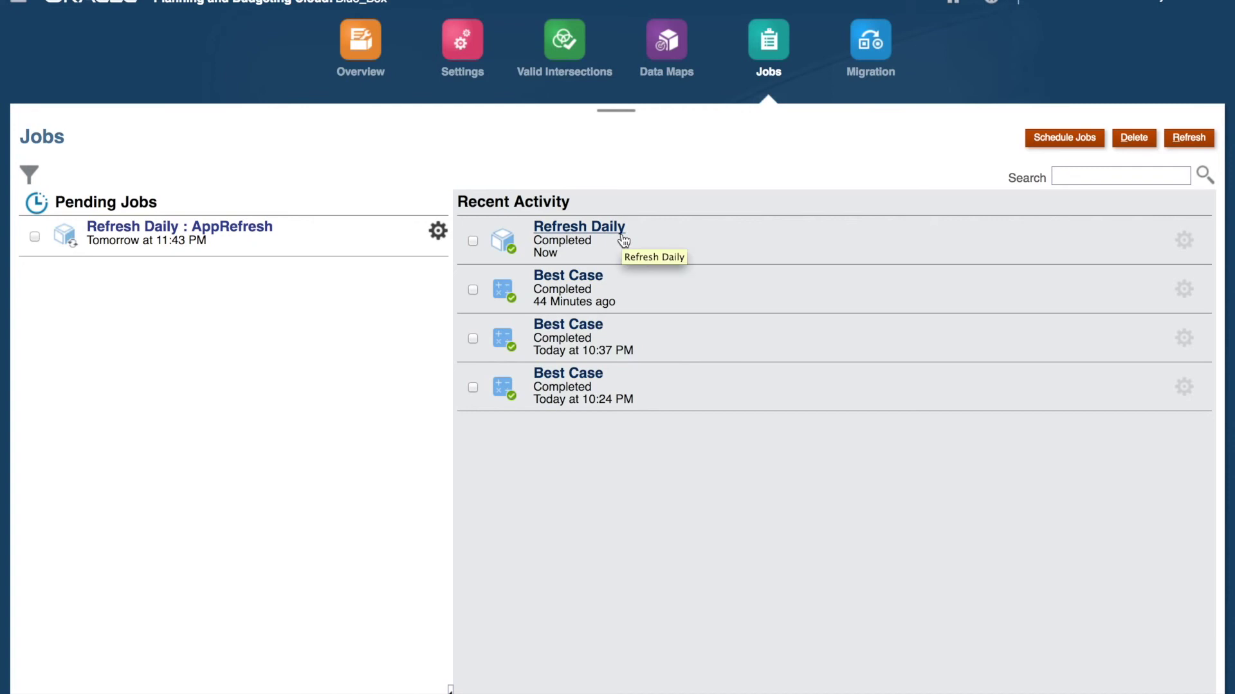
pyautogui.click(576, 241)
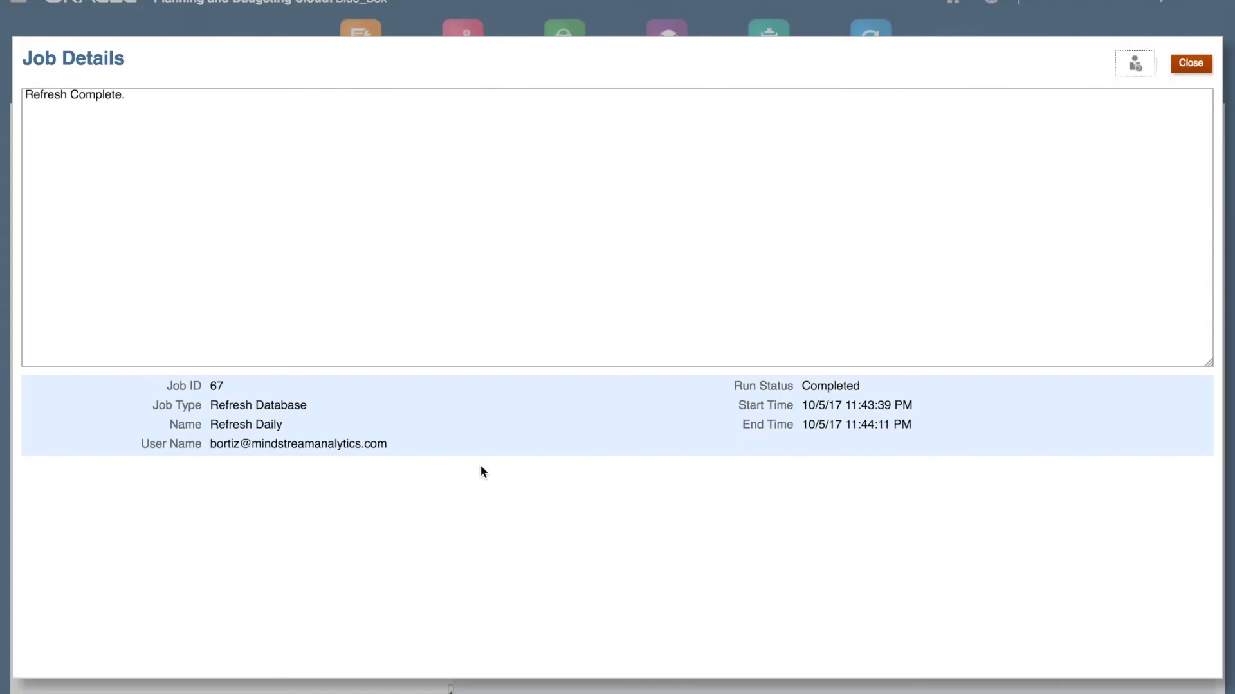
pyautogui.click(1193, 64)
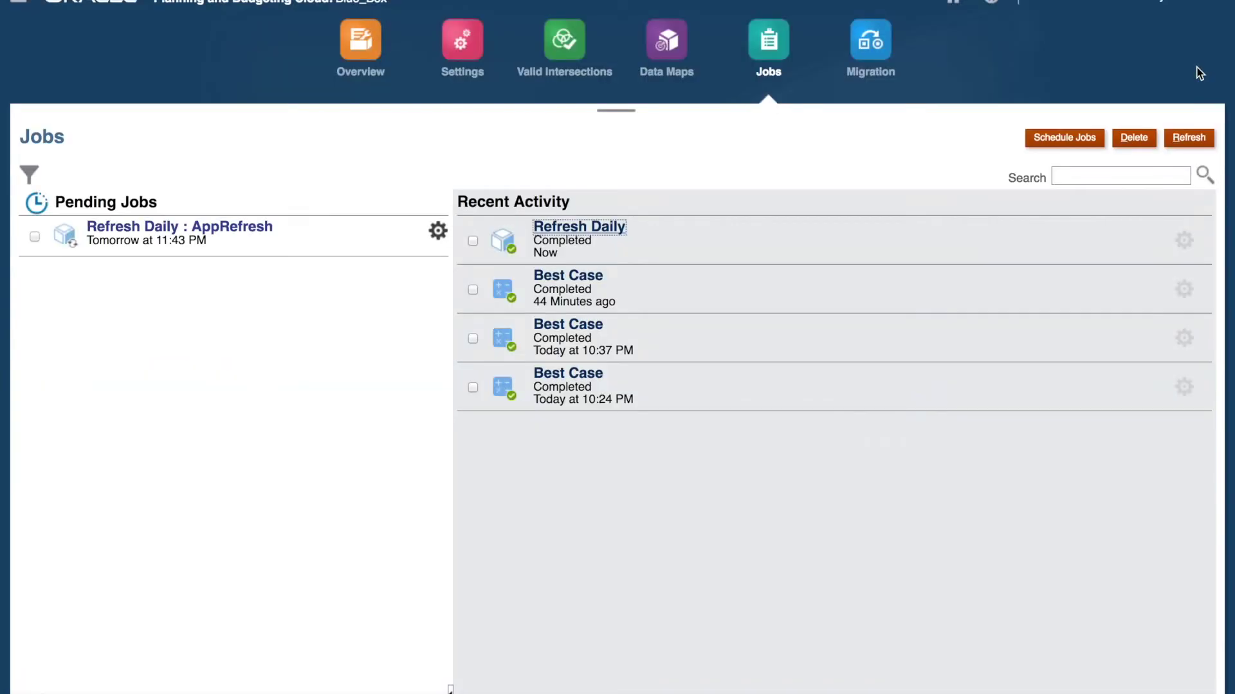